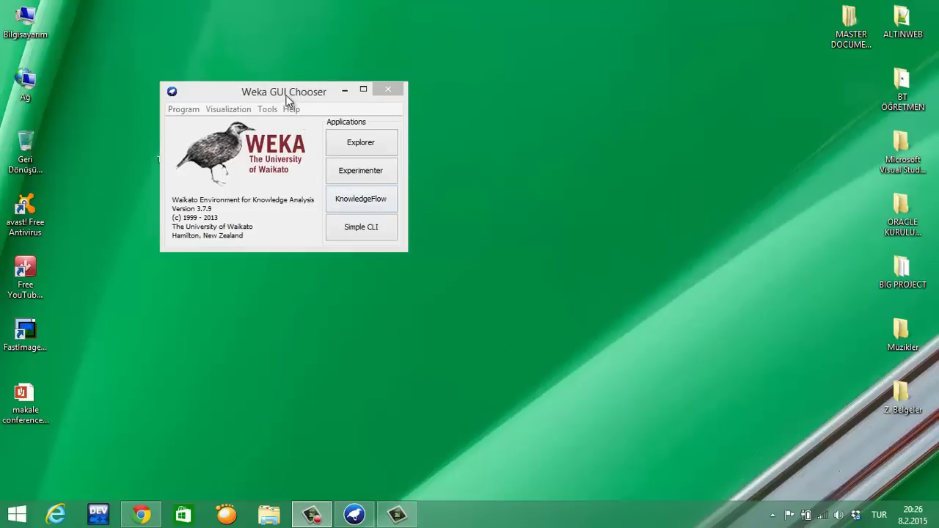
- Open TurkeyPopulation.arff from the desktop in a text editor
drag(286, 101, 333, 106)
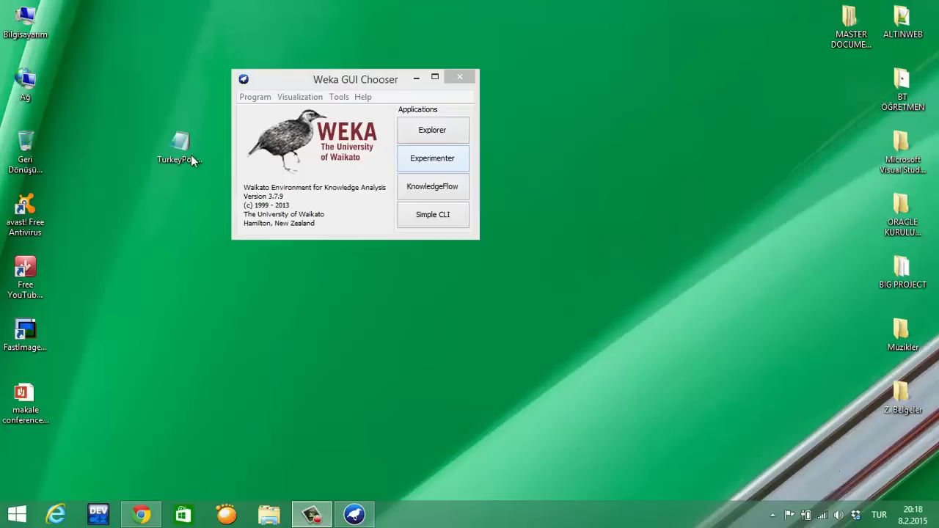
click(183, 146)
drag(338, 81, 378, 79)
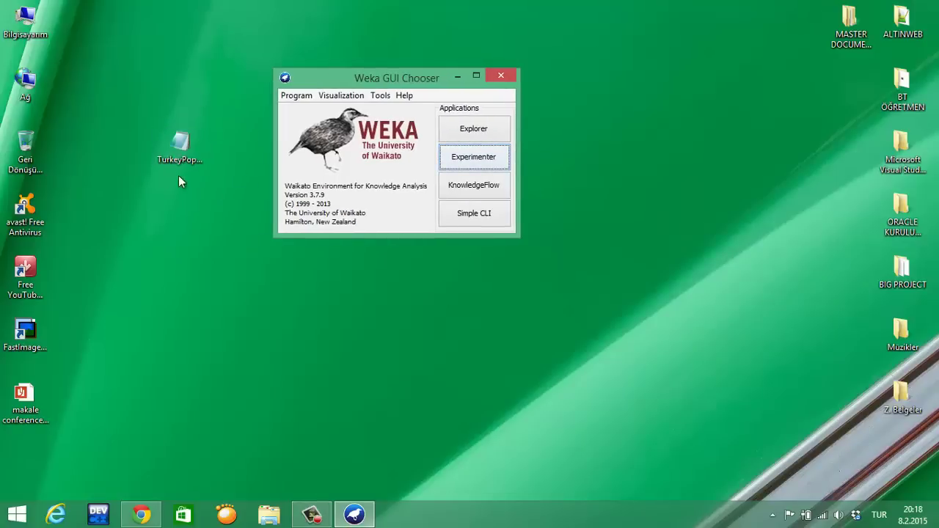
click(180, 151)
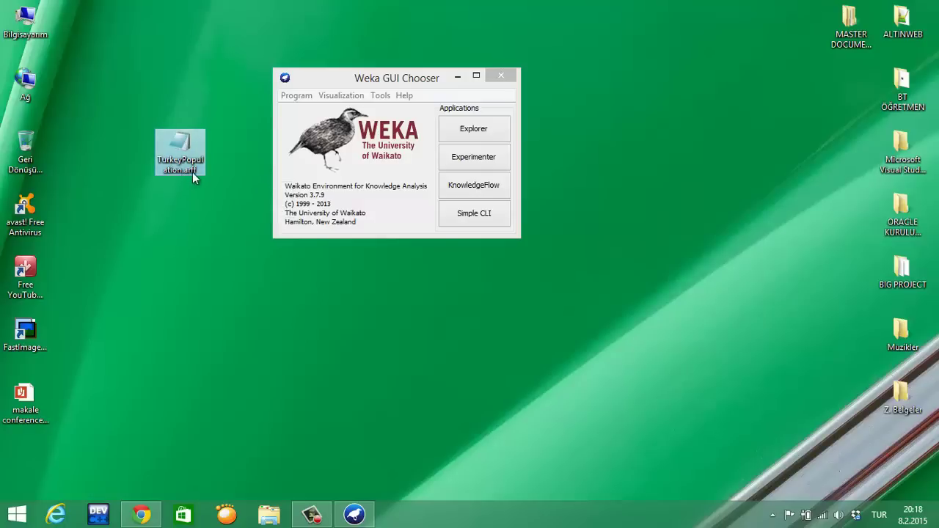
double_click(184, 154)
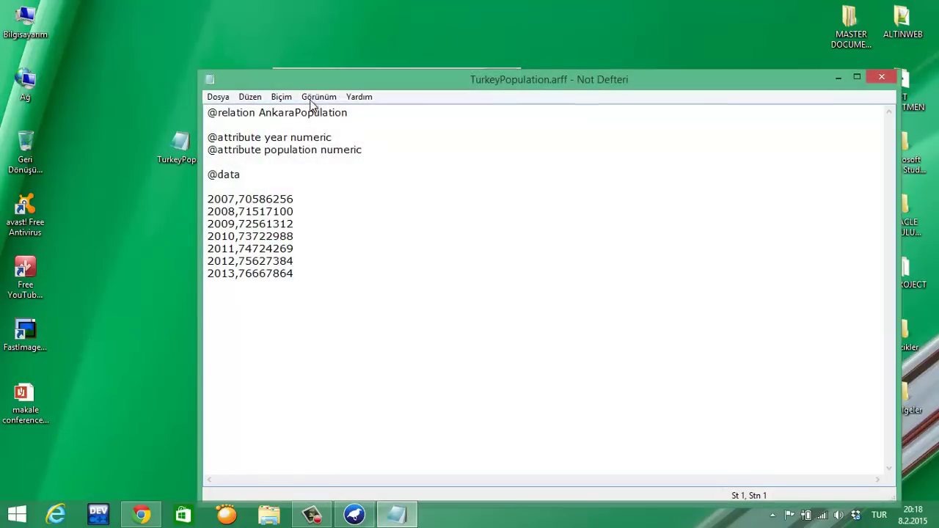
drag(327, 82, 257, 50)
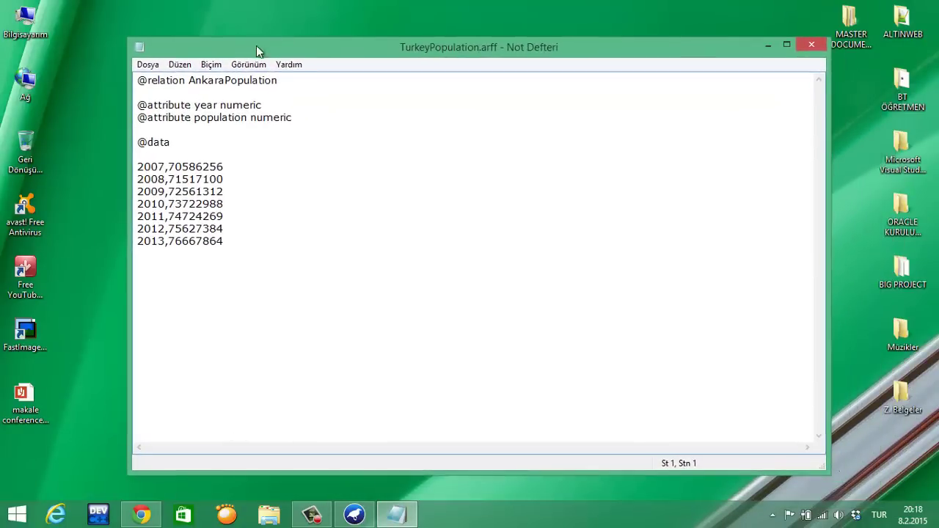
drag(228, 242, 243, 118)
click(146, 98)
click(194, 93)
drag(190, 82, 137, 81)
click(291, 82)
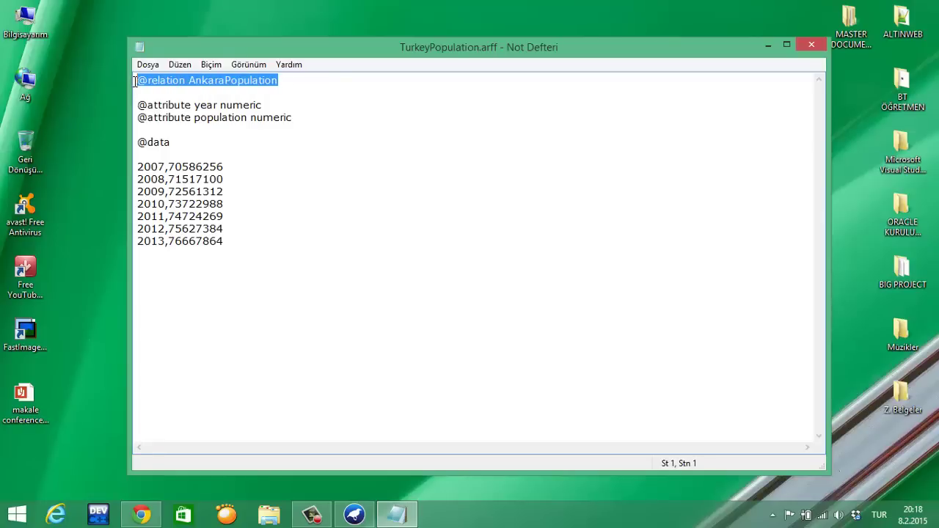
click(219, 82)
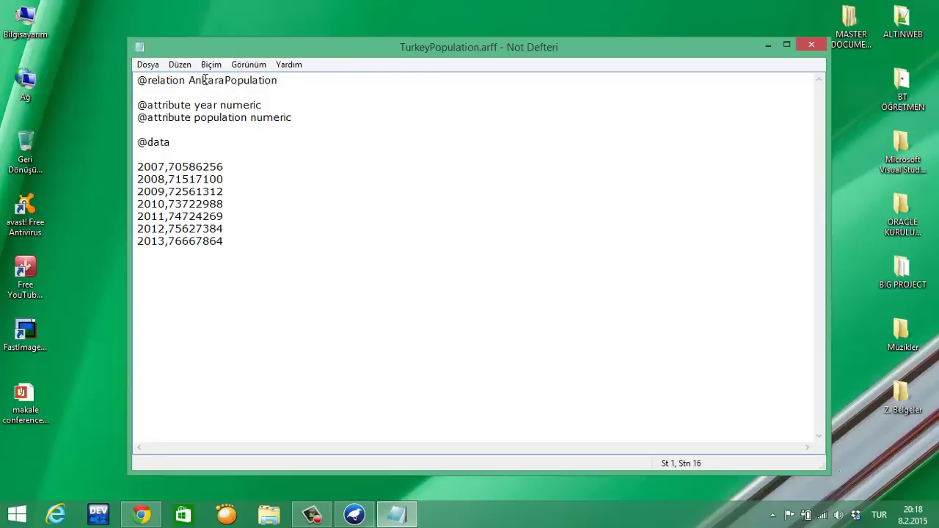
drag(190, 81, 293, 83)
click(276, 80)
drag(185, 82, 141, 89)
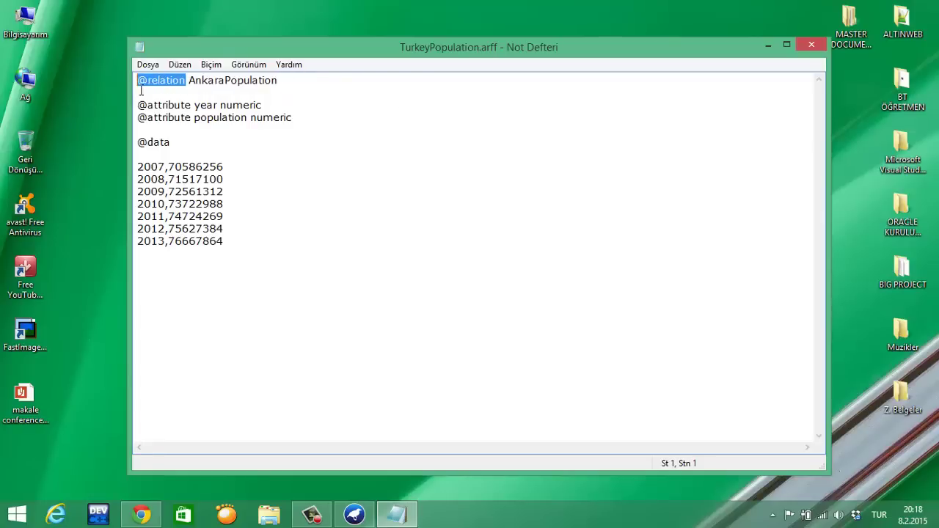
- Review the numeric year and population attribute declarations
drag(300, 121, 138, 103)
click(208, 104)
click(219, 105)
drag(221, 105, 271, 111)
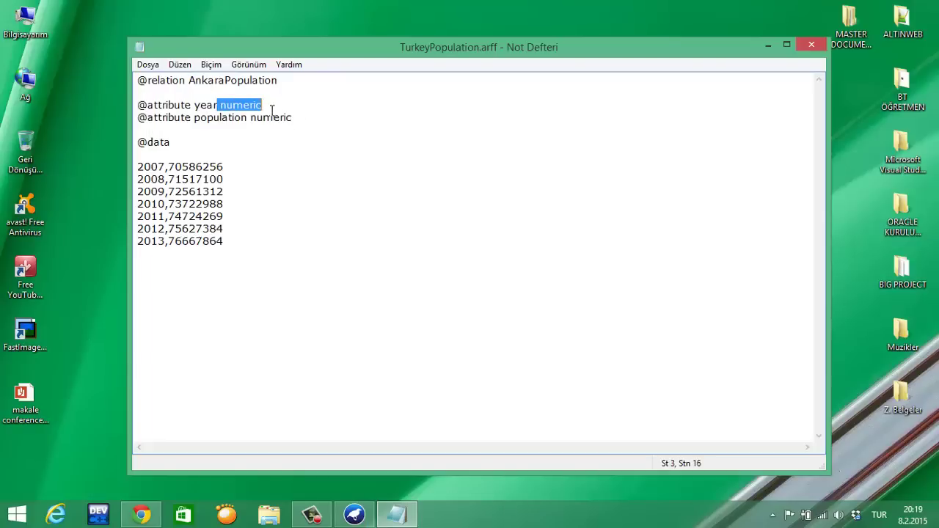
click(281, 117)
double_click(275, 118)
double_click(244, 106)
double_click(205, 106)
double_click(210, 117)
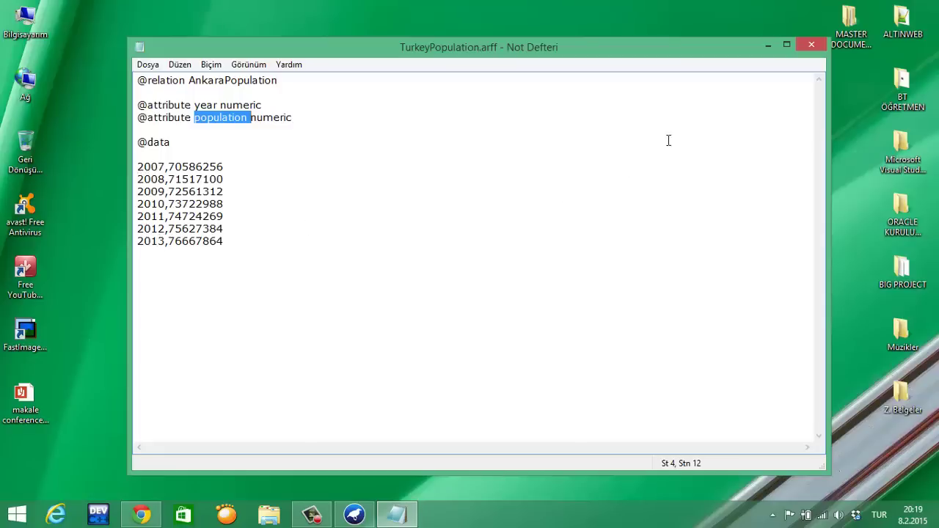
- Close the data file, then briefly open and close the Weka Explorer
click(812, 47)
drag(378, 83, 312, 87)
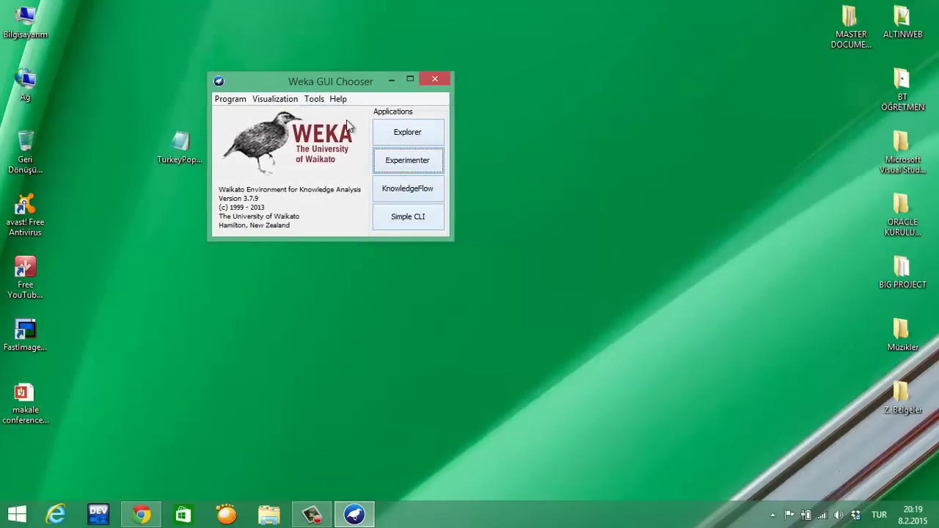
click(408, 137)
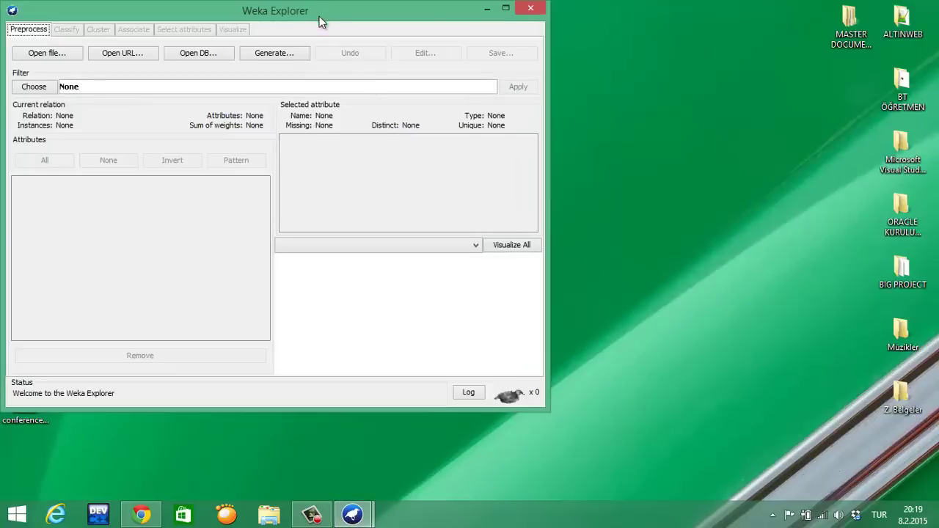
drag(319, 22, 415, 79)
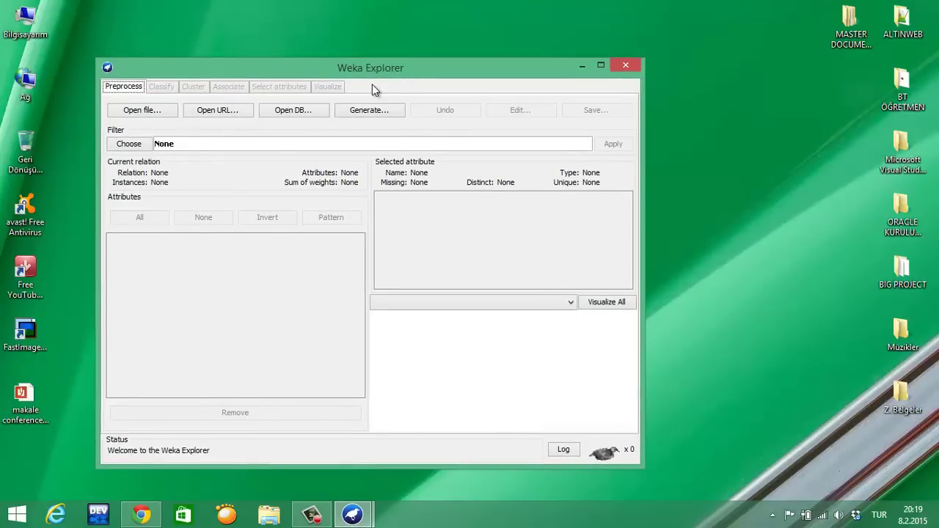
click(619, 65)
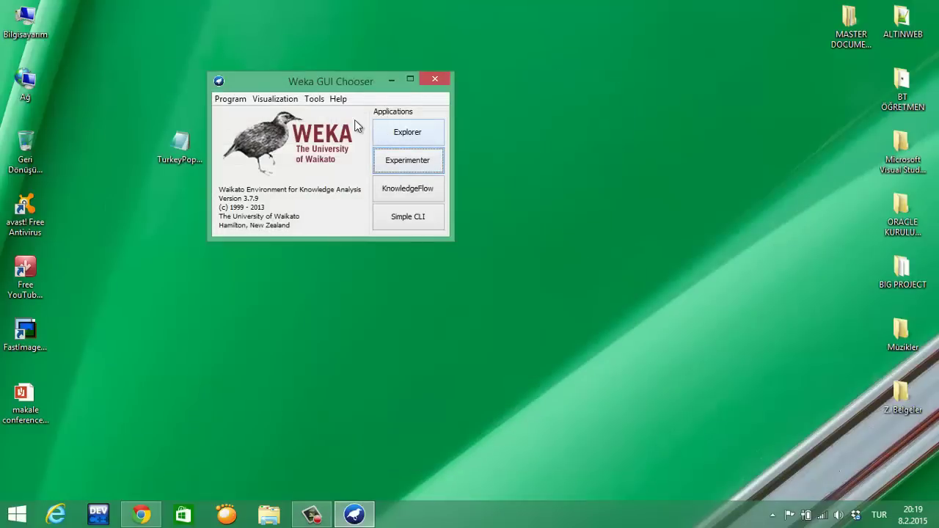
- In Tools > Package manager, select timeseriesForecasting and start its installation
click(320, 103)
click(328, 117)
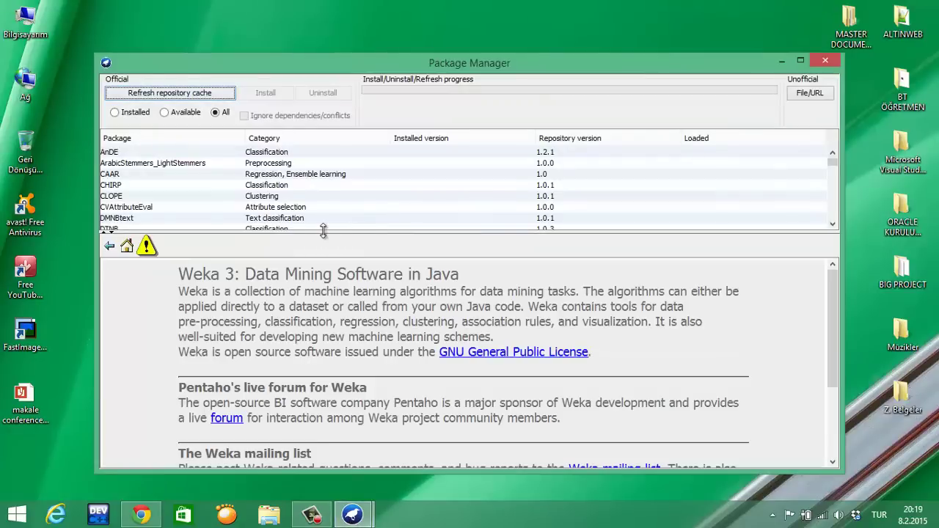
drag(323, 232, 312, 353)
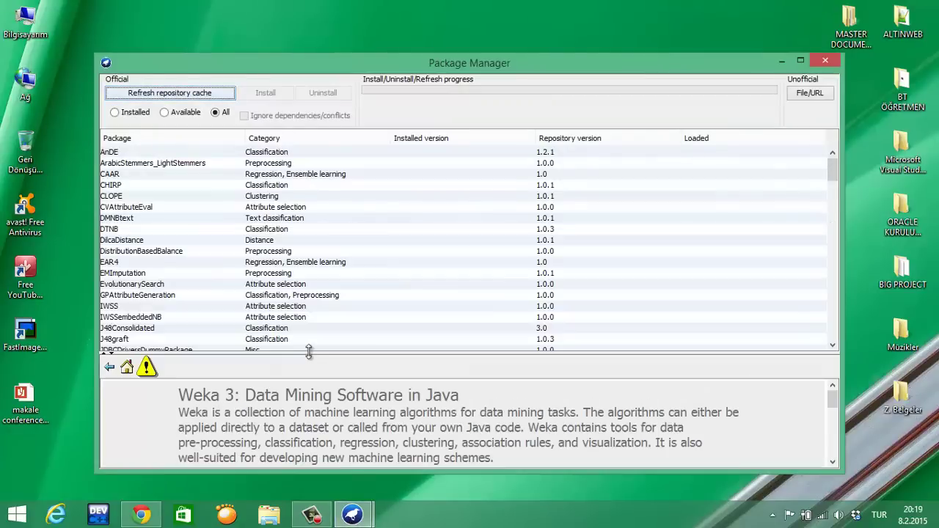
scroll(309, 253, down, 20)
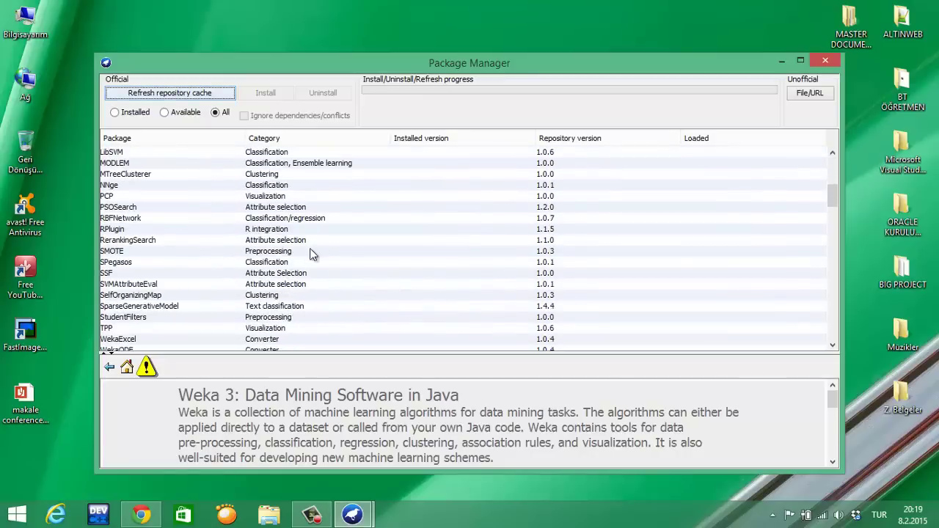
scroll(310, 253, down, 15)
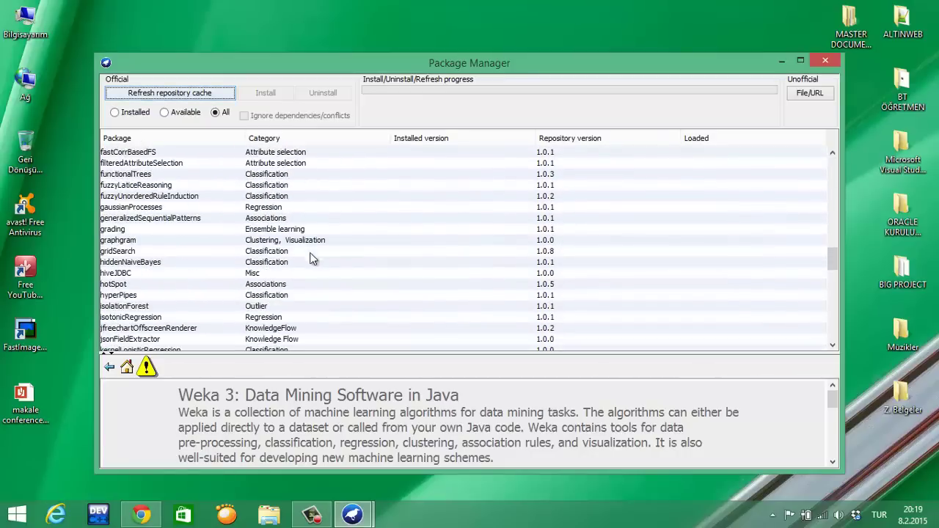
scroll(327, 282, down, 15)
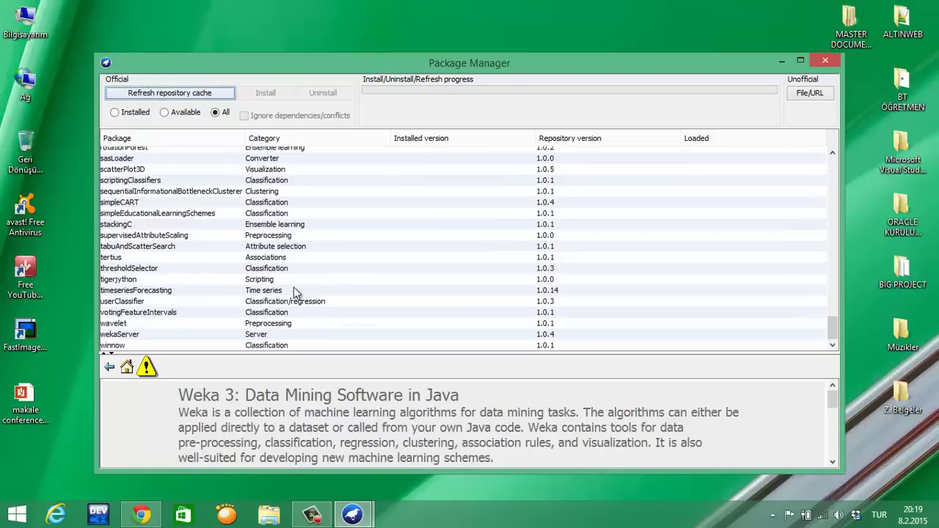
click(253, 290)
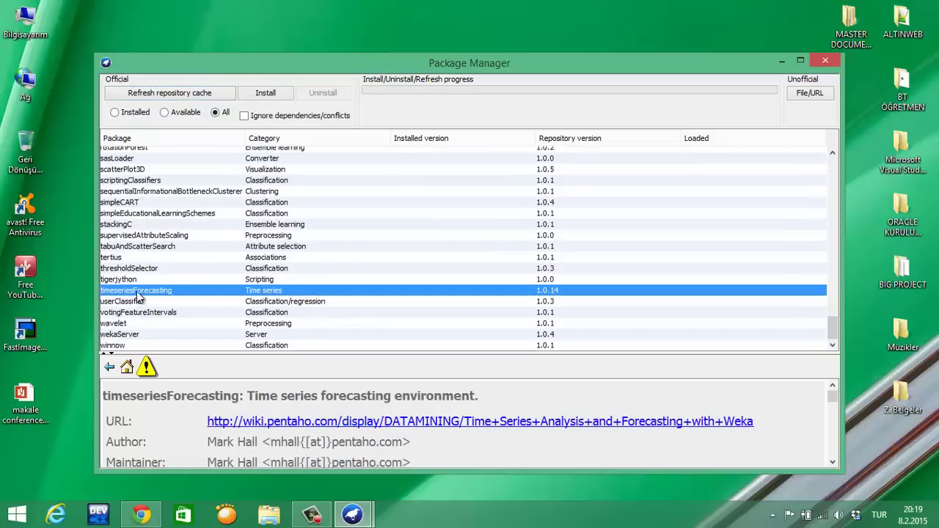
click(265, 96)
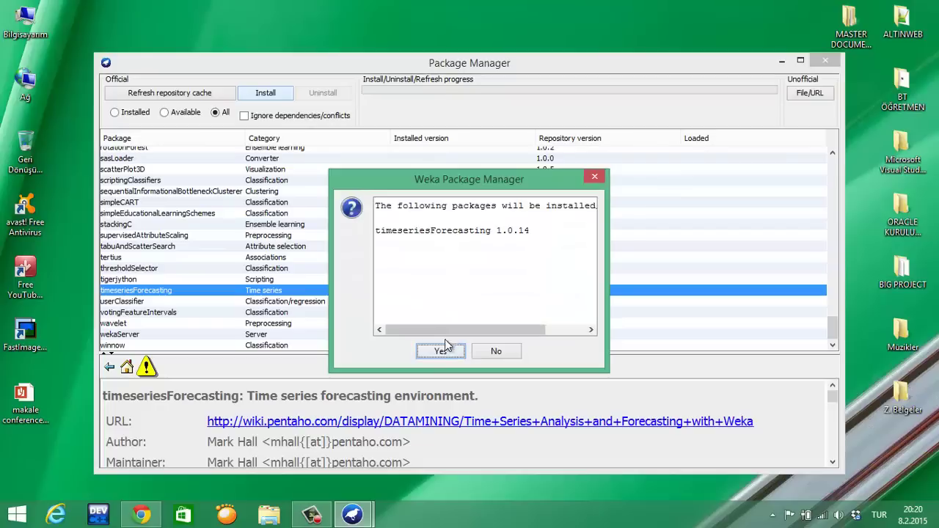
- Confirm the timeseriesForecasting 1.0.14 install and accept the close-other-windows warning
click(440, 351)
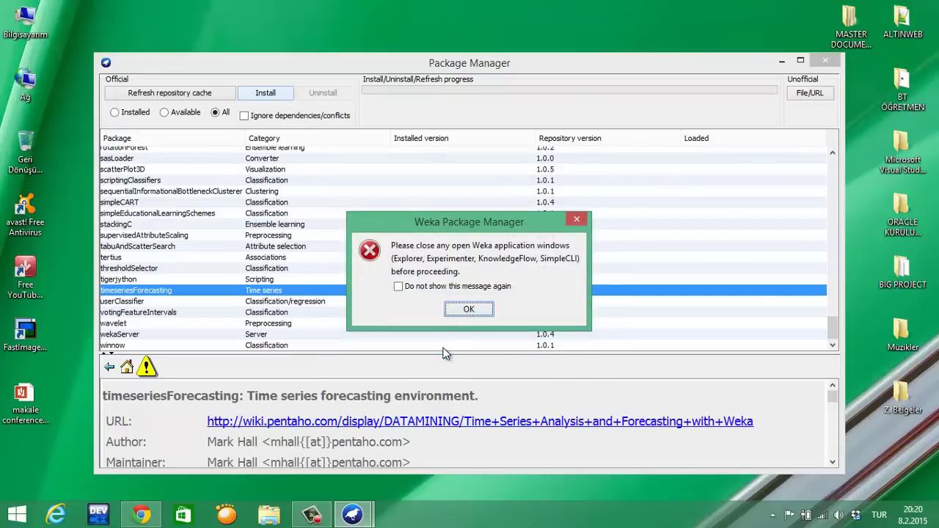
click(467, 314)
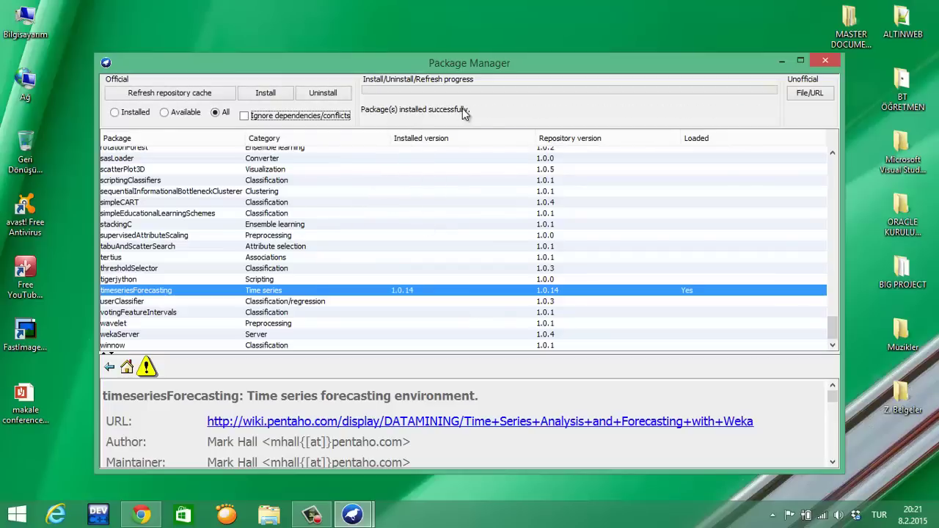
- Close the Package Manager and GUI Chooser, then relaunch Weka 3.7.9 from Start search
click(825, 62)
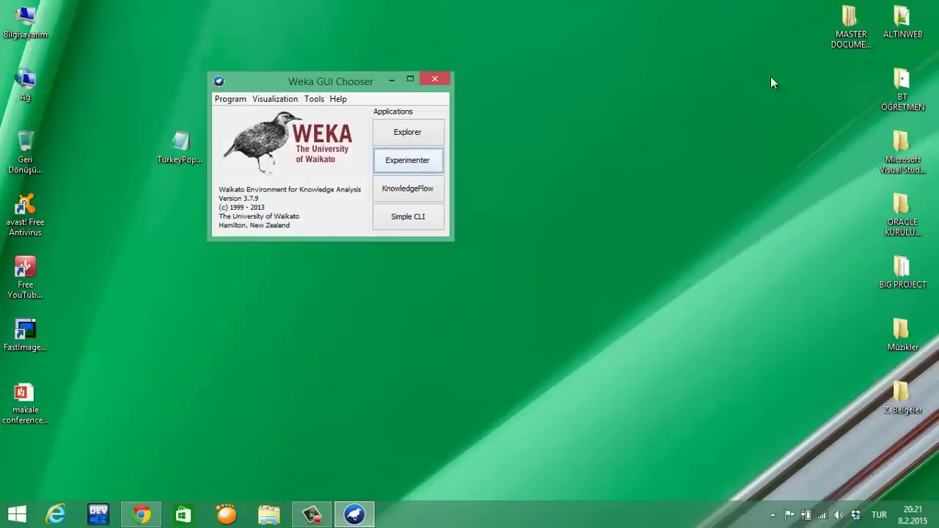
click(432, 78)
key(super)
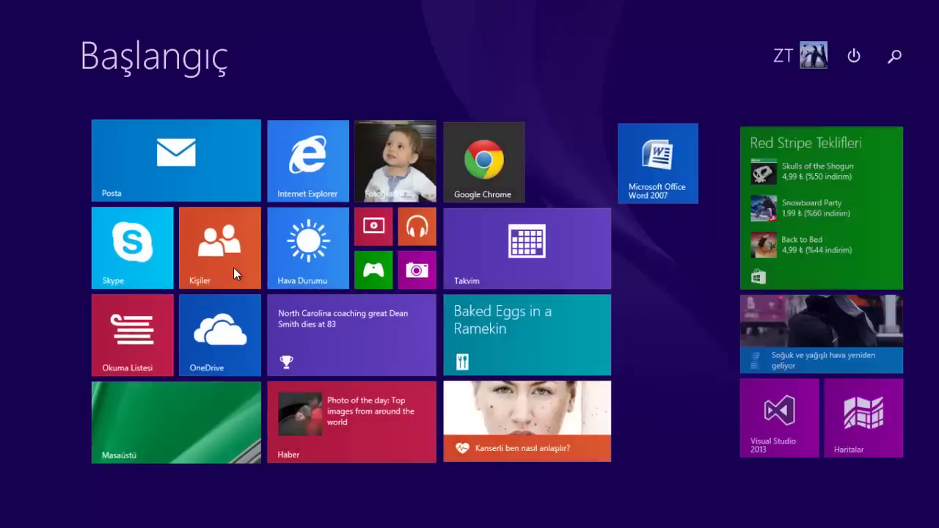
text(weka 3.7.9 (with console)
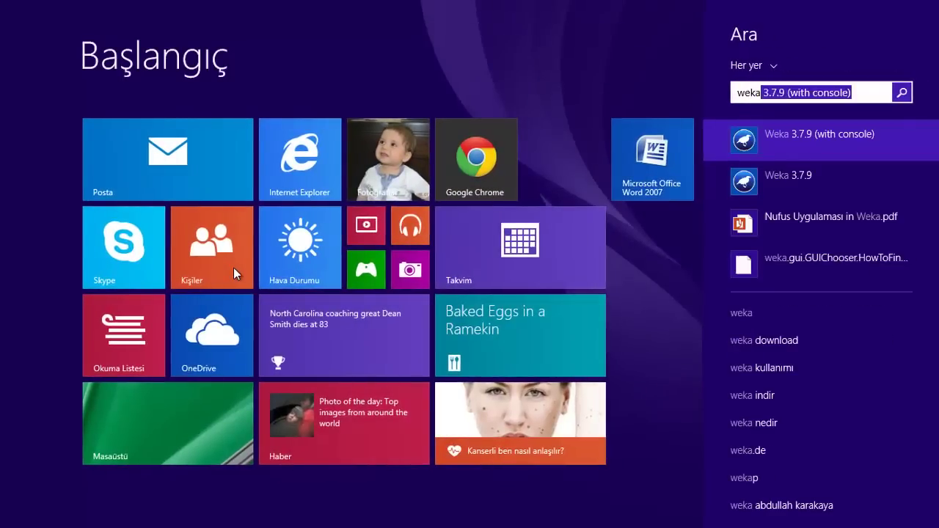
key(Down)
key(Return)
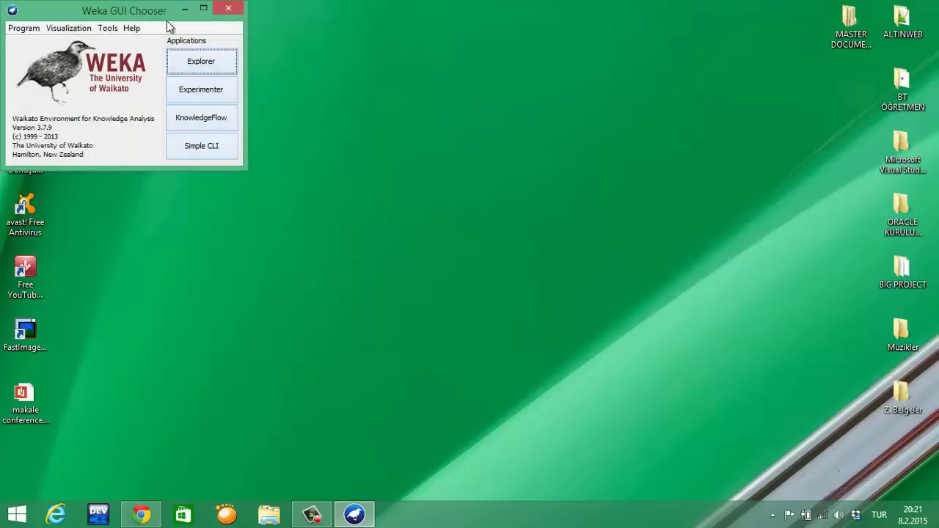
drag(156, 14, 316, 94)
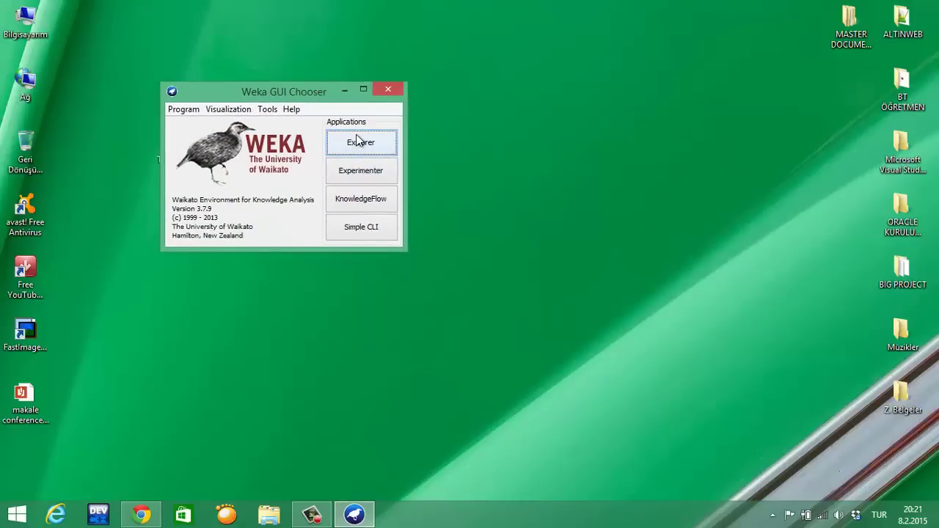
- In the Explorer, load TurkeyPopulation.arff from the Masaüstü (Desktop) folder
click(358, 142)
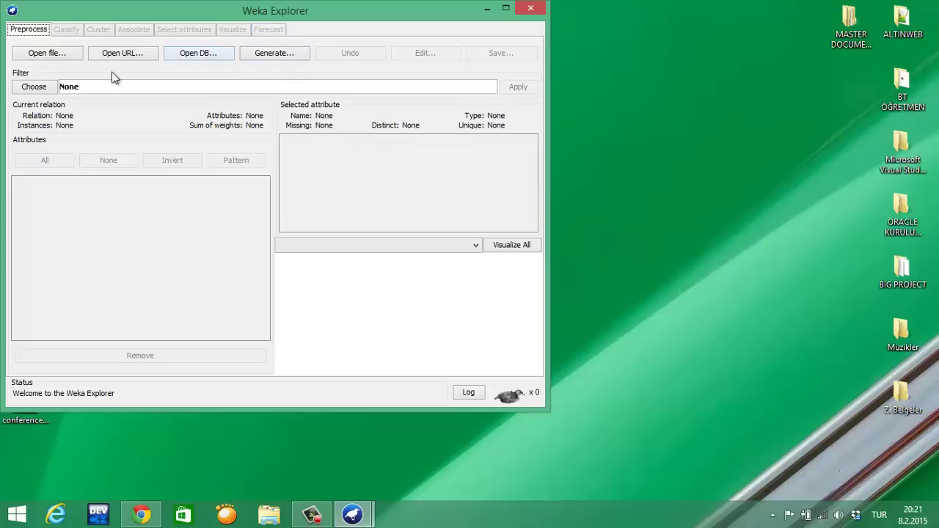
click(43, 56)
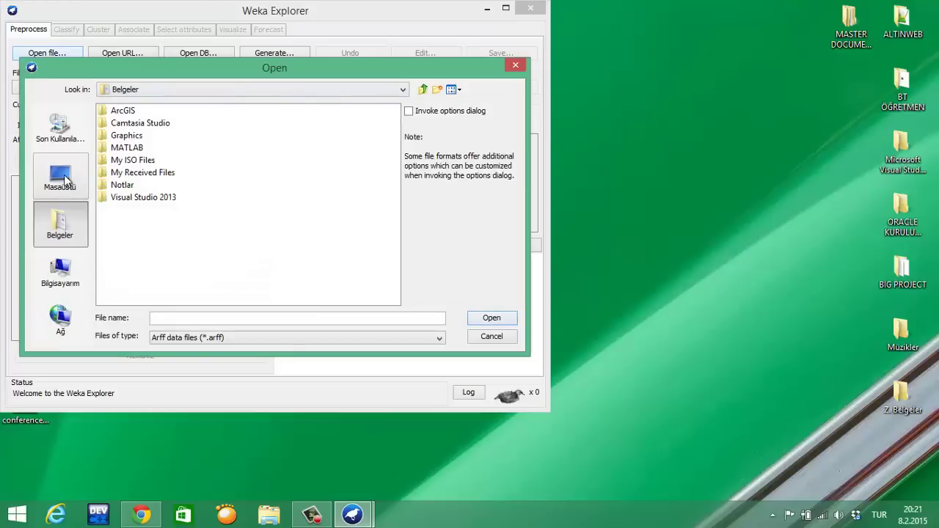
click(70, 187)
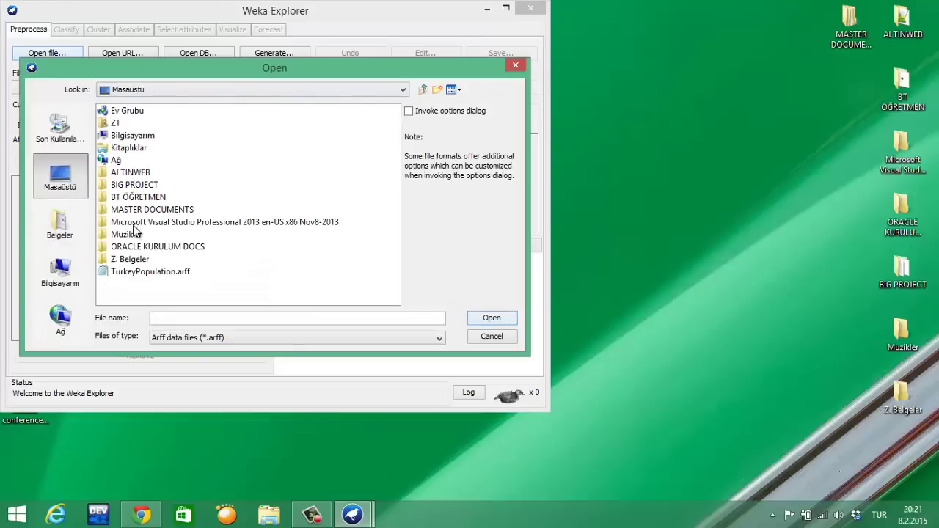
double_click(137, 271)
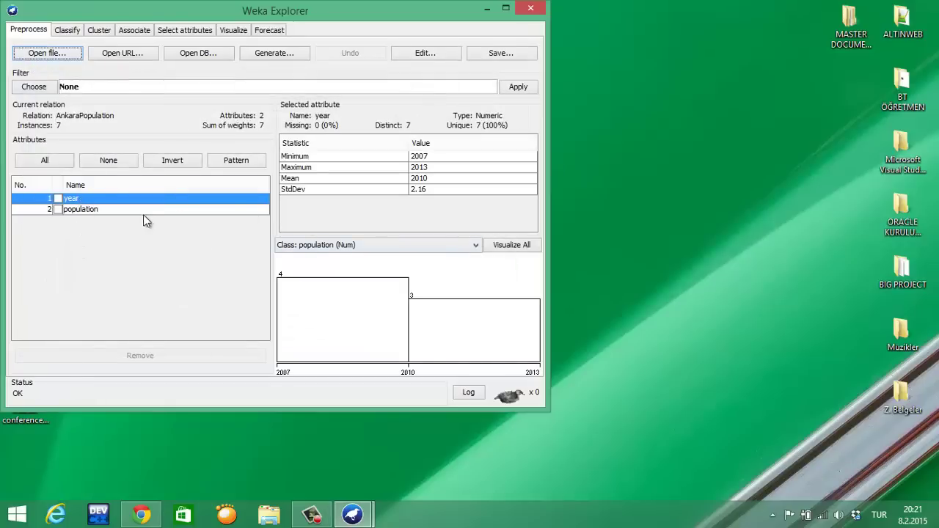
- In the Forecast tab, forecast population 1 unit ahead with year as time stamp and Yearly periodicity
key(ctrl+Page_Up)
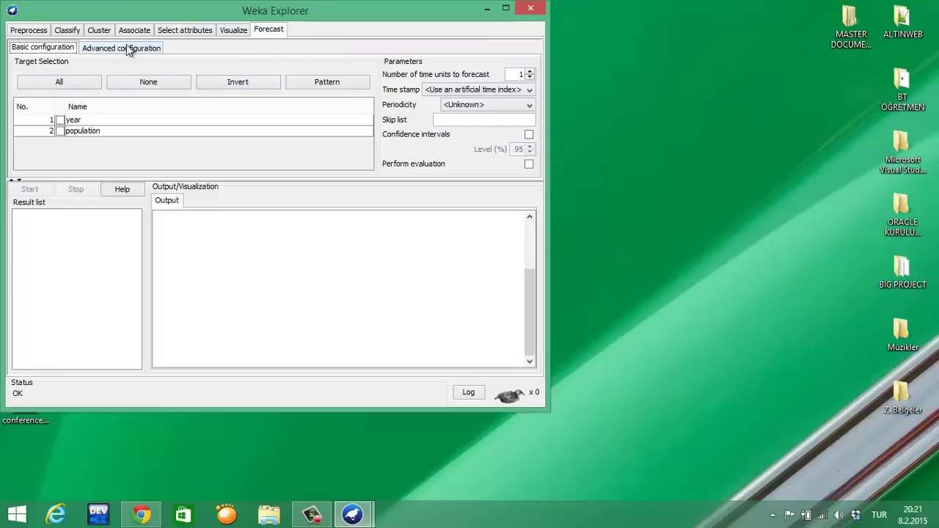
drag(156, 15, 315, 94)
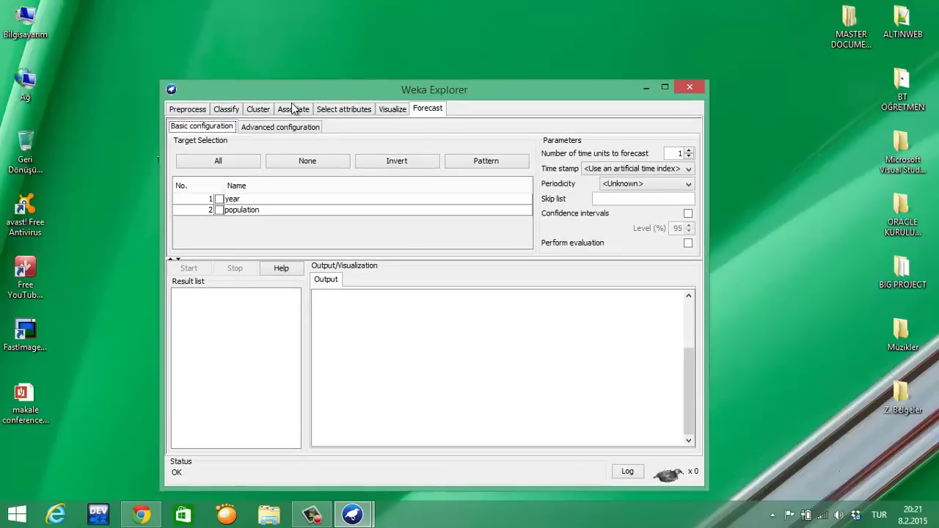
click(221, 211)
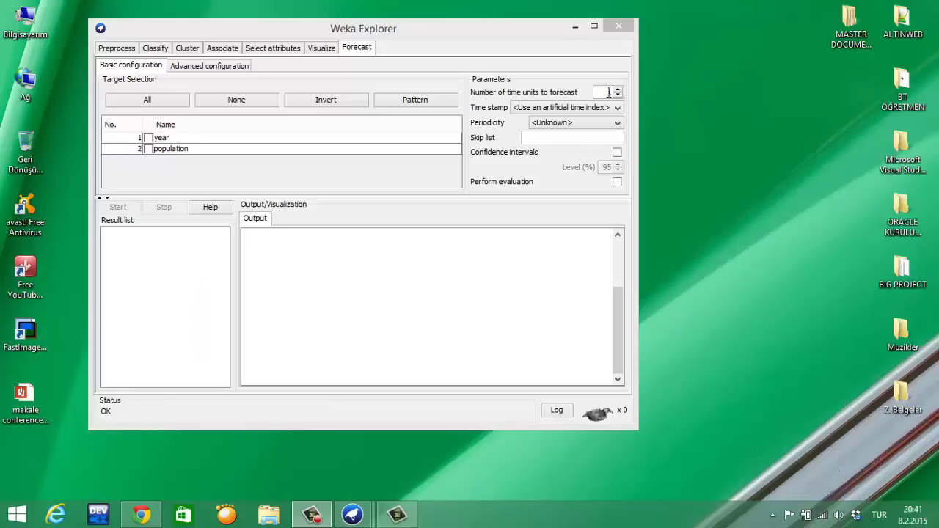
click(606, 92)
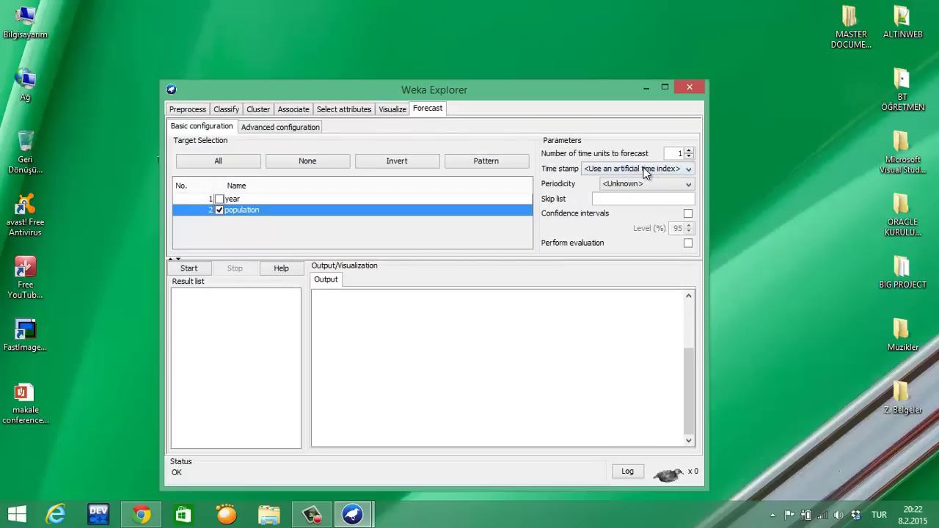
click(635, 170)
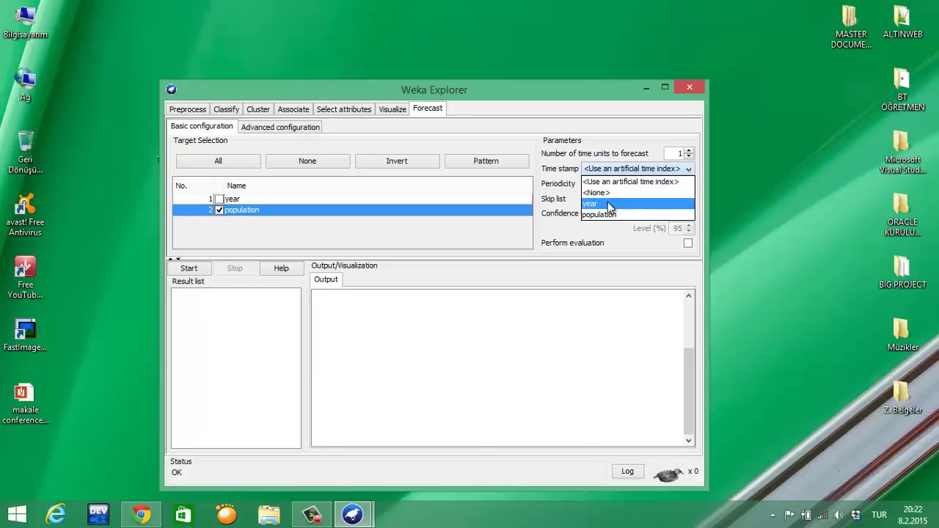
click(609, 203)
click(614, 189)
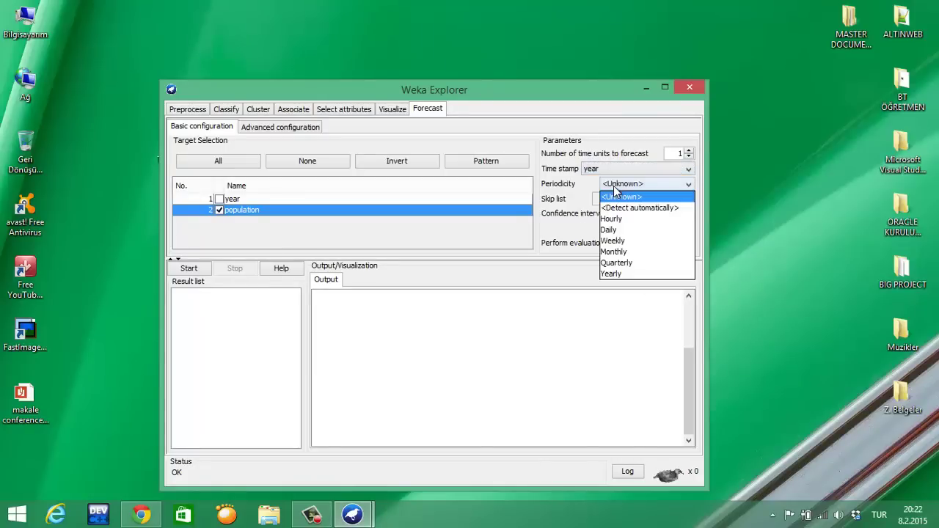
click(612, 275)
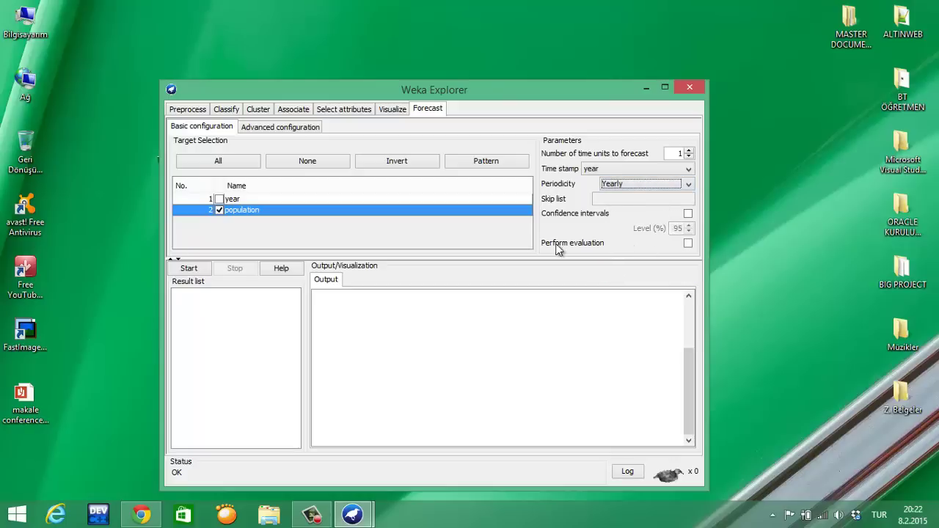
- Set LinearRegression as base learner and run the forecast, predicting 77618932.9386 for 2014
click(266, 130)
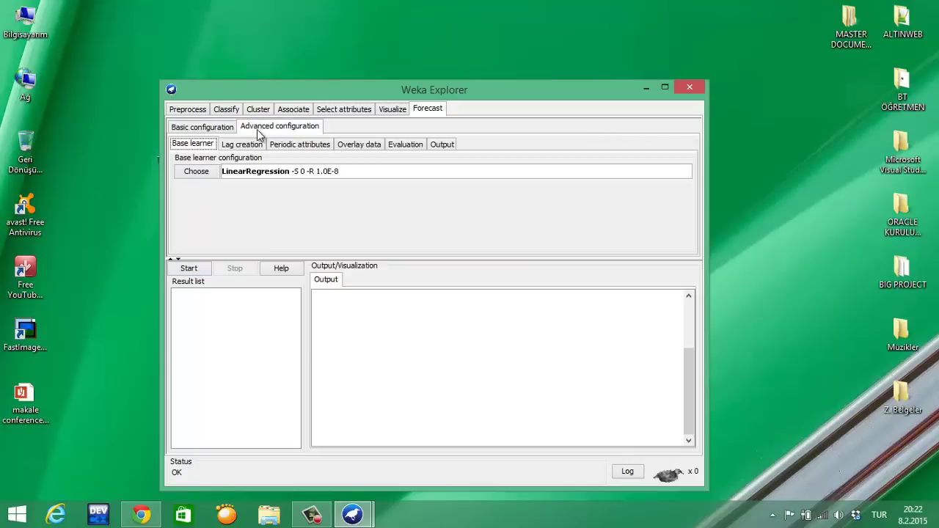
click(197, 171)
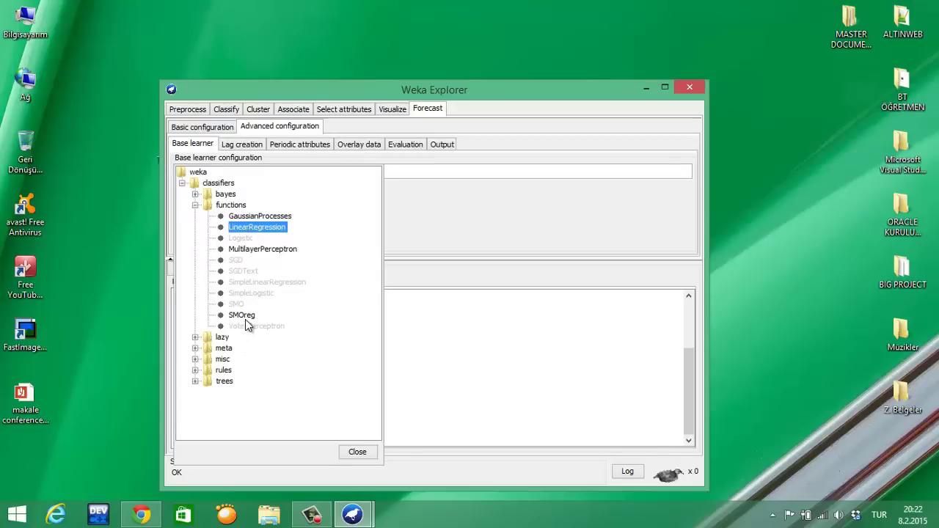
click(263, 232)
click(345, 453)
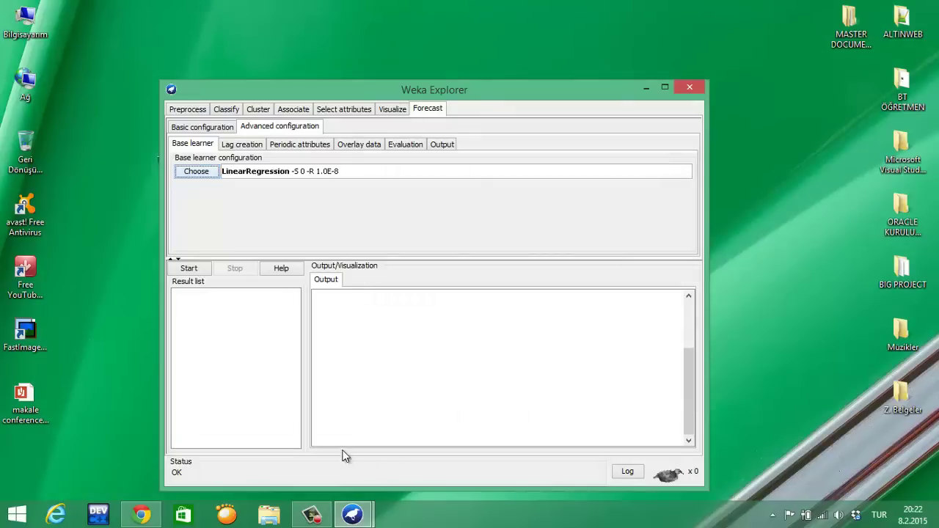
click(202, 127)
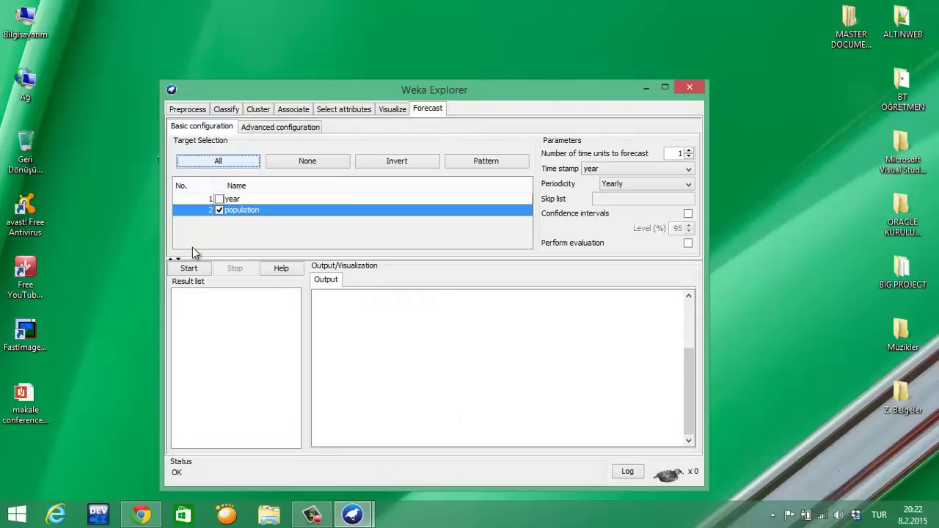
click(187, 269)
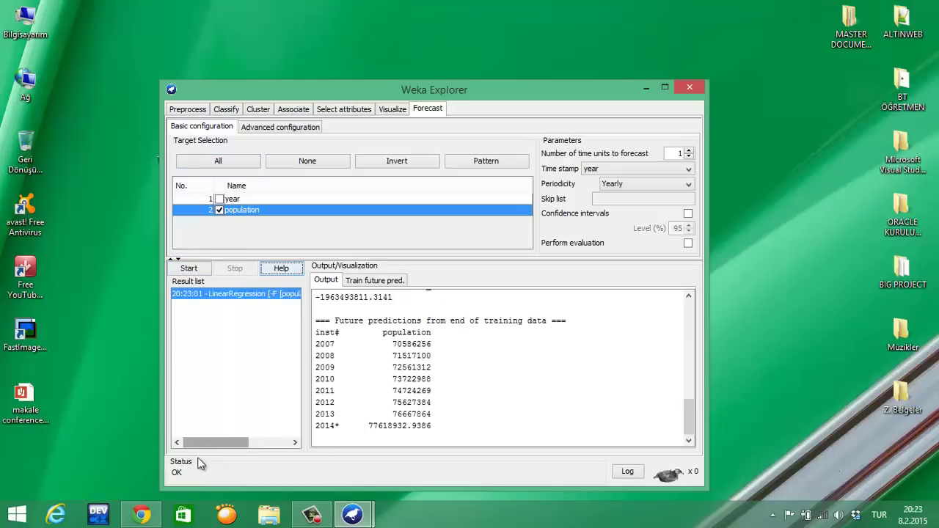
- Check the 2014 bar on Chrome's nufusu.com chart (77695904), then return to Weka Explorer
click(144, 516)
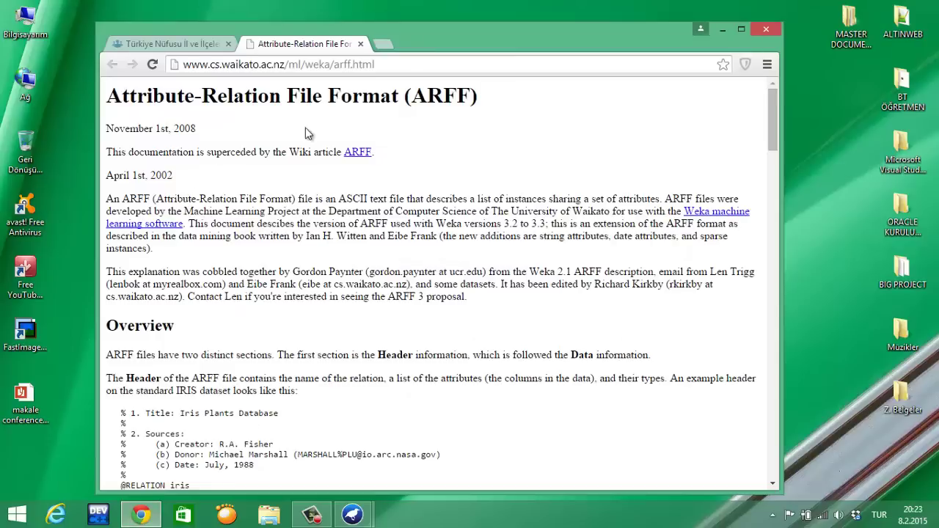
click(183, 41)
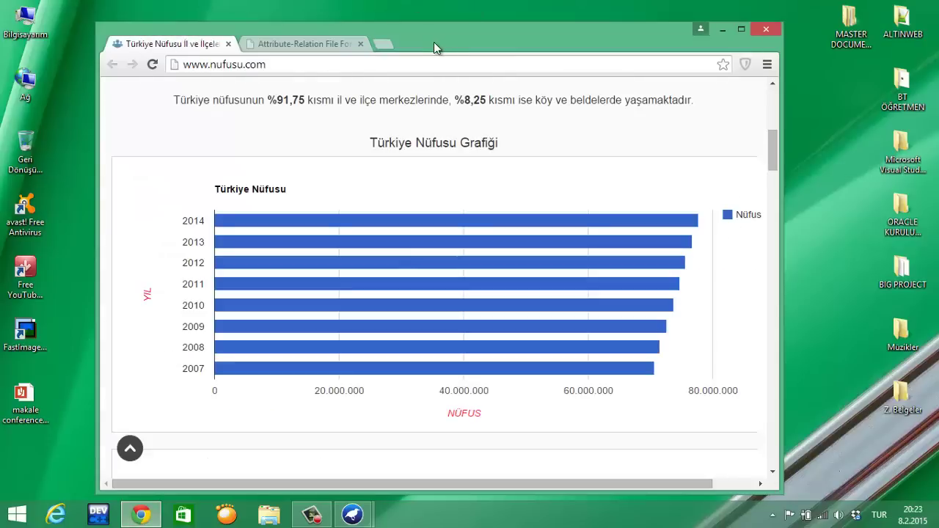
drag(445, 50, 491, 61)
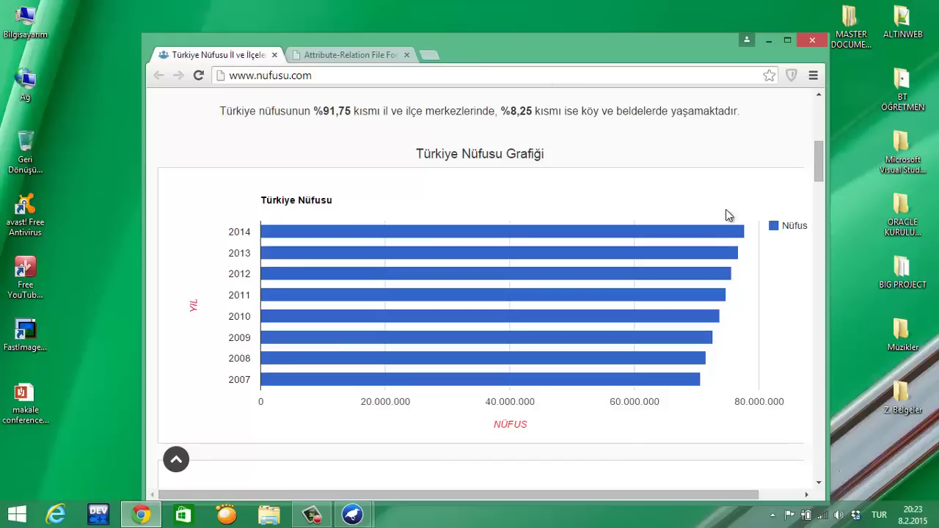
mouse_move(744, 232)
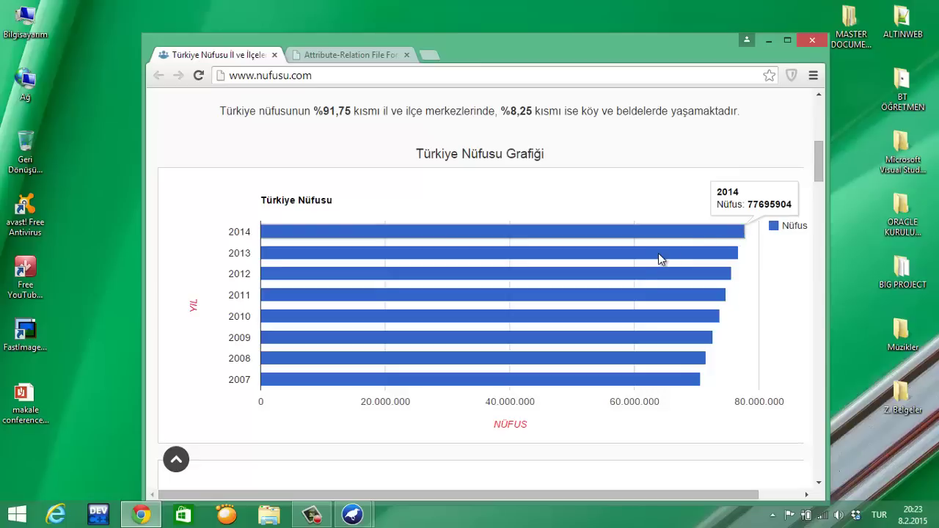
click(352, 514)
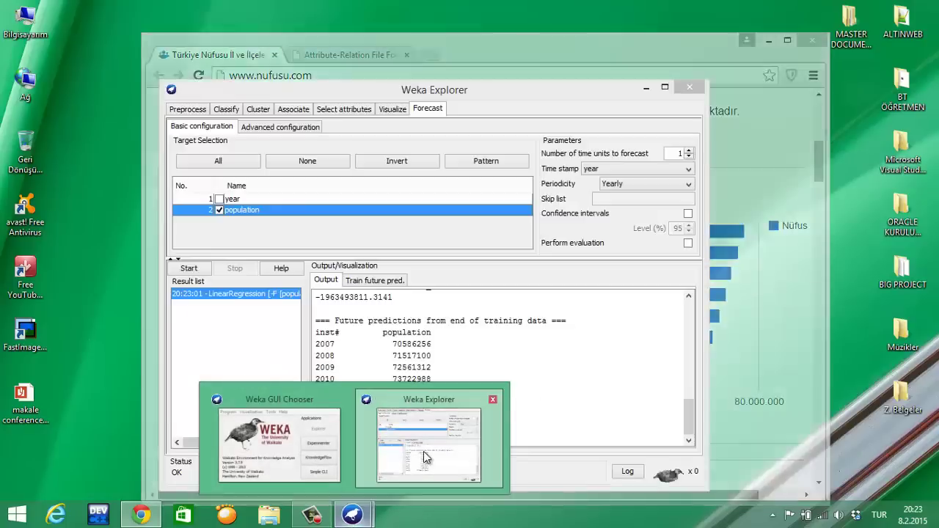
click(424, 452)
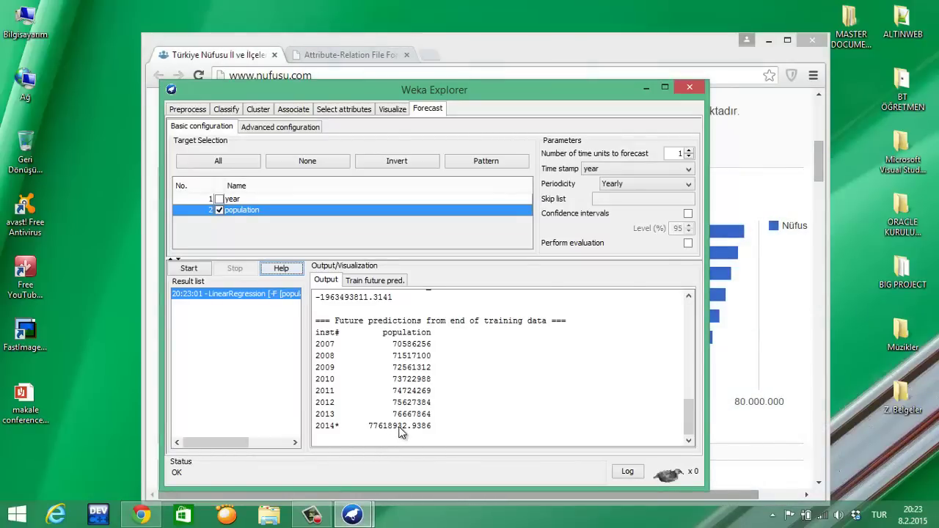
- Switch the base learner to SMOreg and rerun, predicting 77653031.0896 for 2014
click(352, 514)
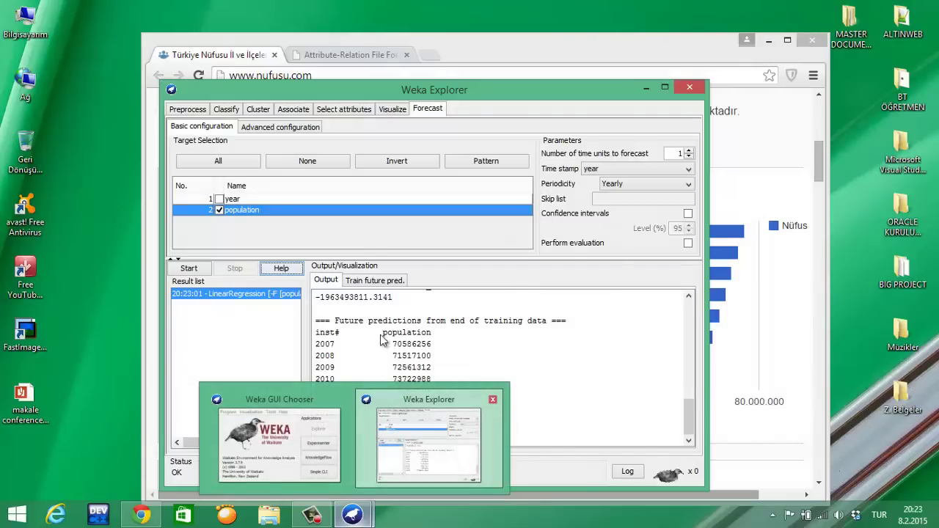
click(290, 127)
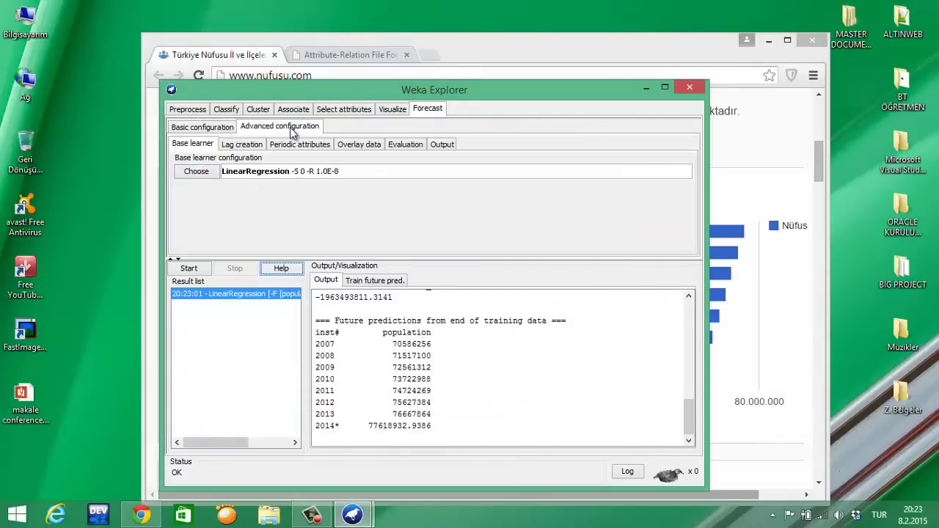
click(209, 177)
click(247, 317)
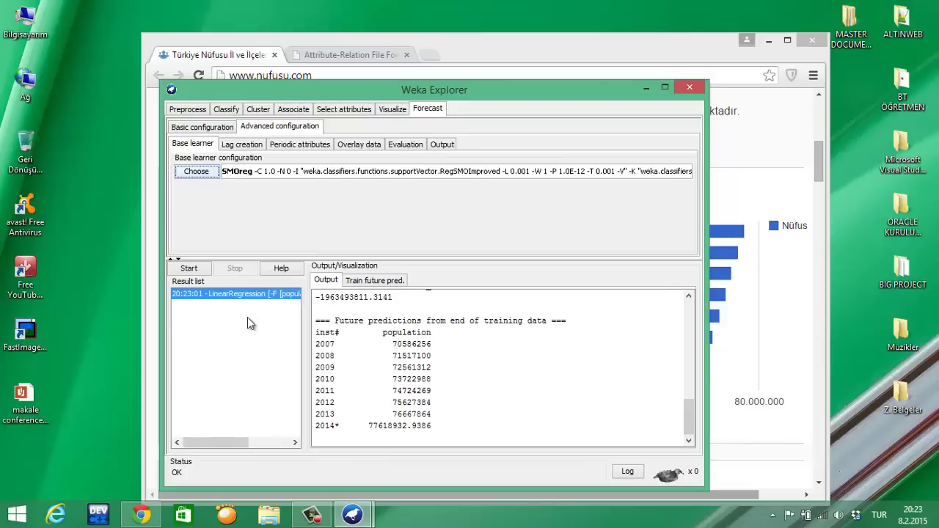
click(196, 128)
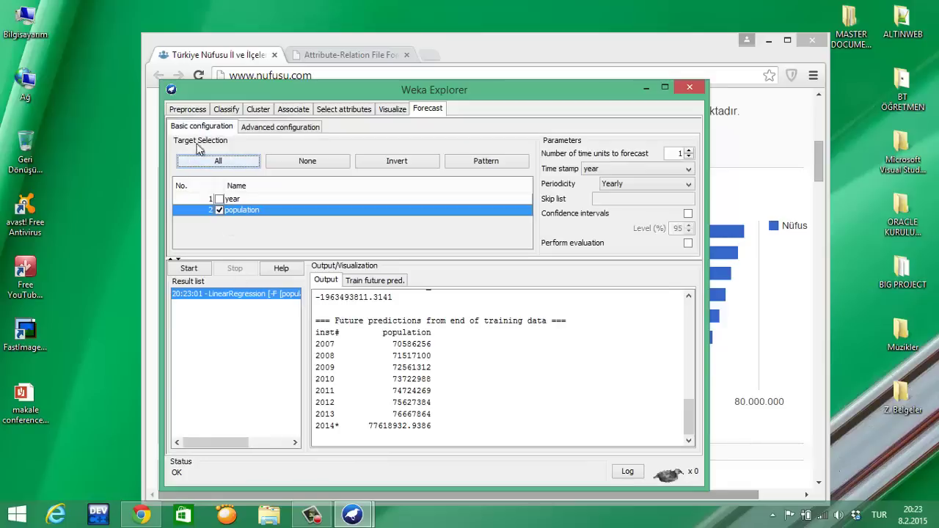
click(189, 268)
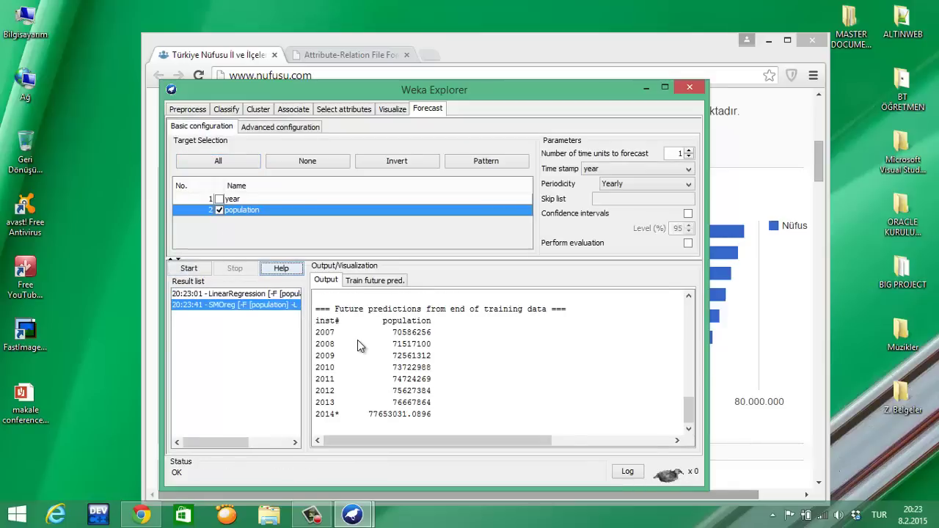